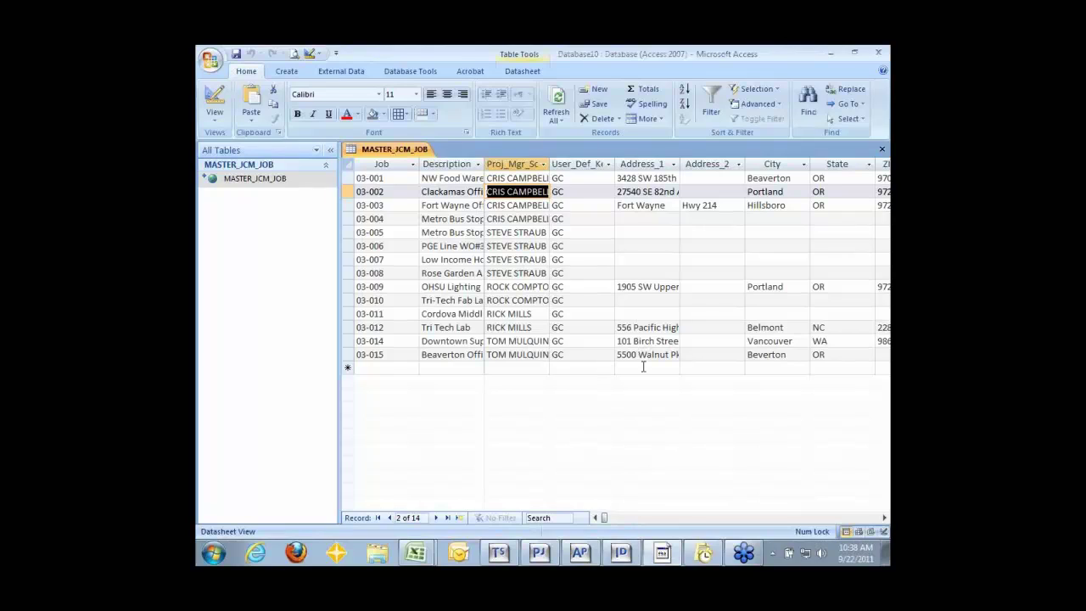
Drag the Proj_Mgr_Sort column border in MASTER_JCM_JOB wider so full manager names show
{"action": "left_click", "coordinate": [280, 180]}
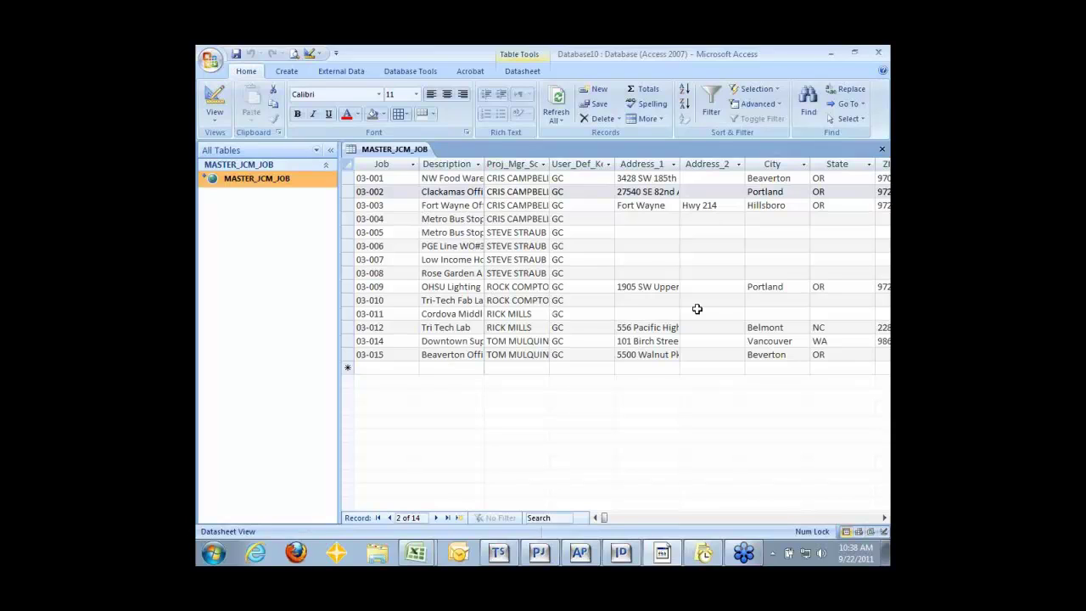
{"action": "left_click", "coordinate": [548, 165]}
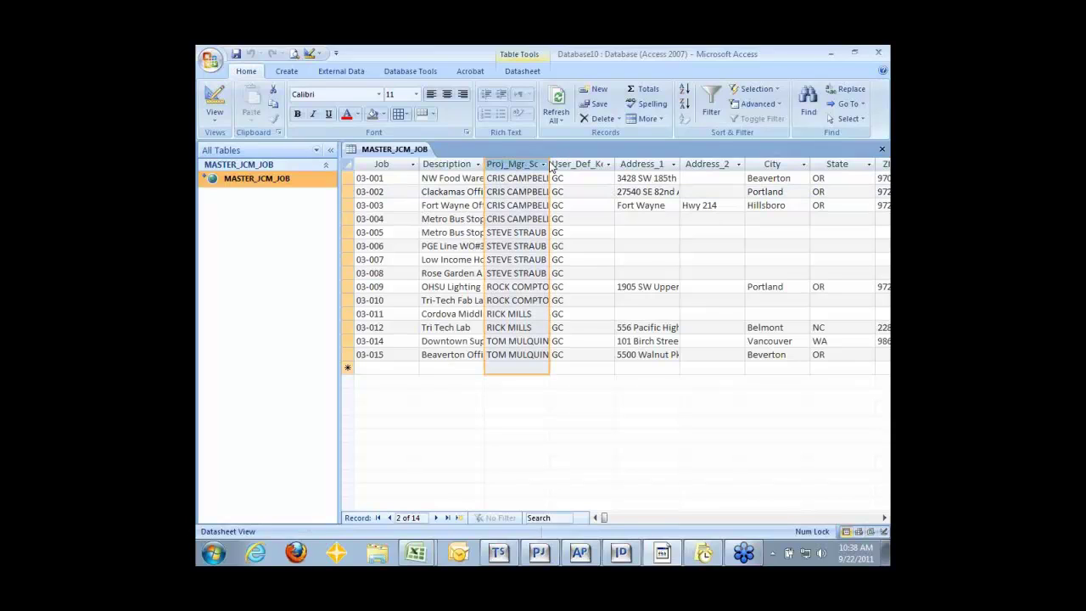
{"action": "left_click", "coordinate": [544, 165]}
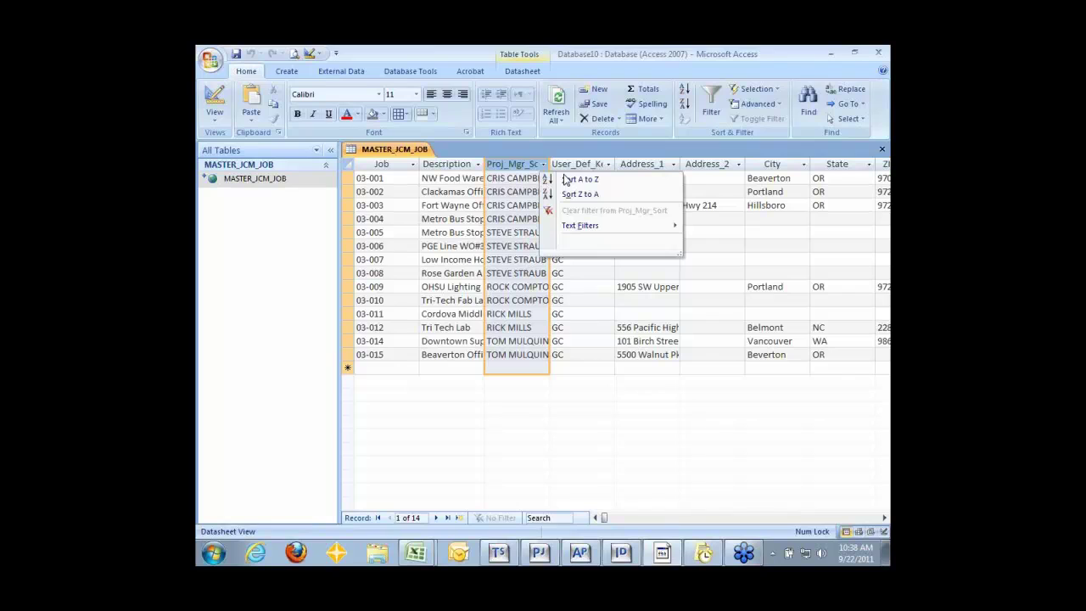
{"action": "left_click", "coordinate": [577, 291]}
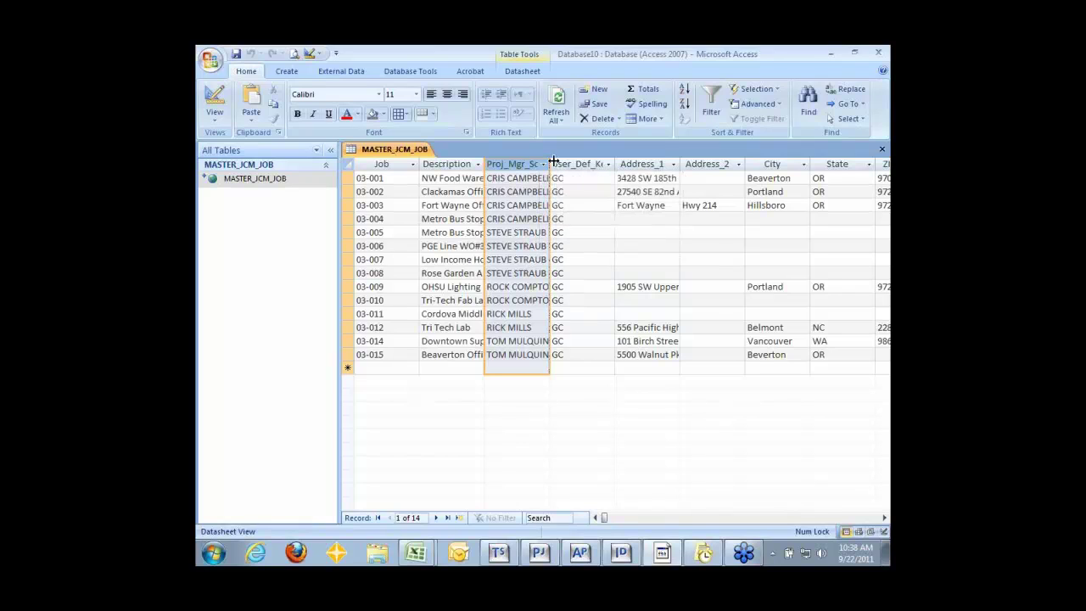
{"action": "left_click_drag", "start_coordinate": [552, 161], "coordinate": [582, 161]}
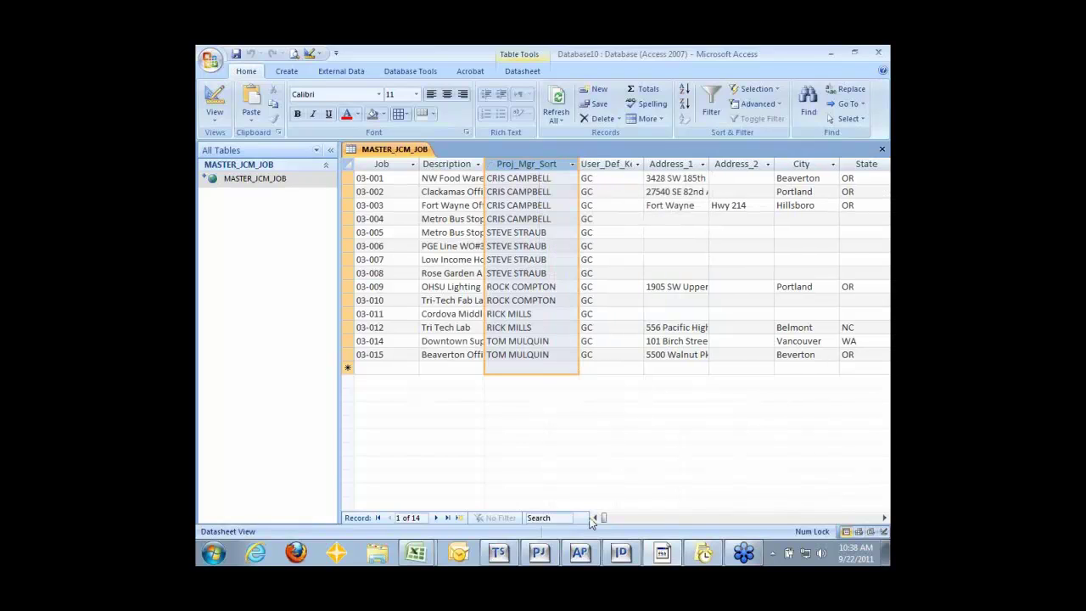
{"action": "left_click", "coordinate": [540, 553]}
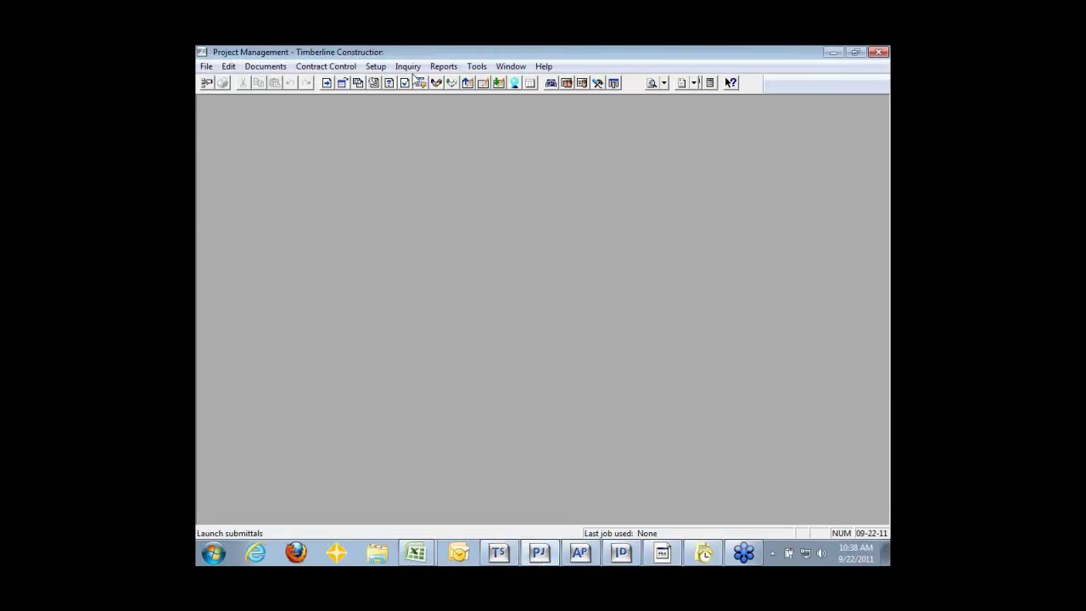
{"action": "left_click", "coordinate": [407, 66]}
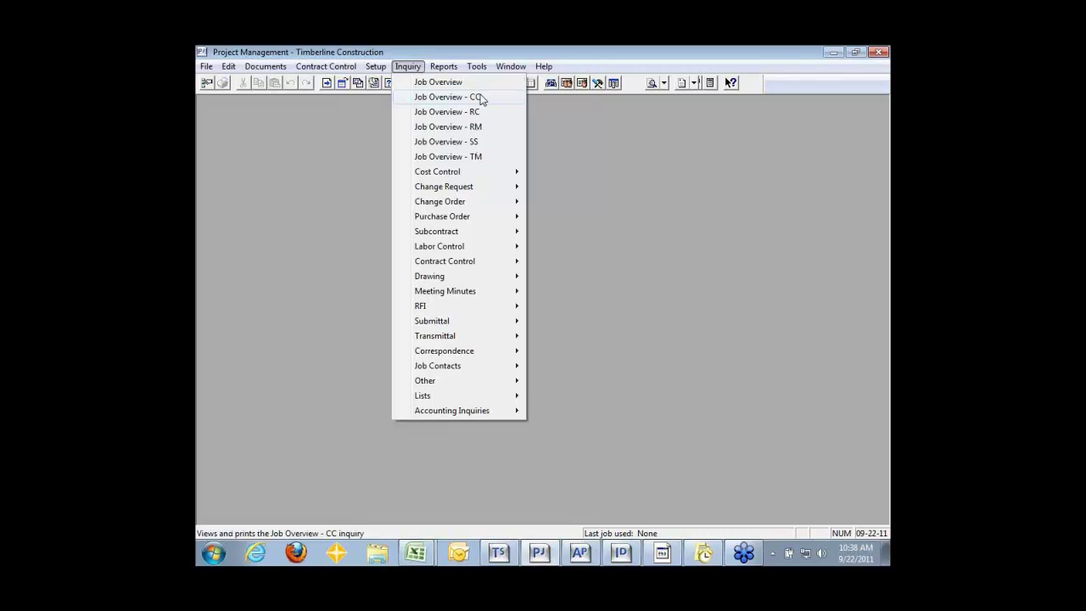
{"action": "left_click", "coordinate": [715, 48]}
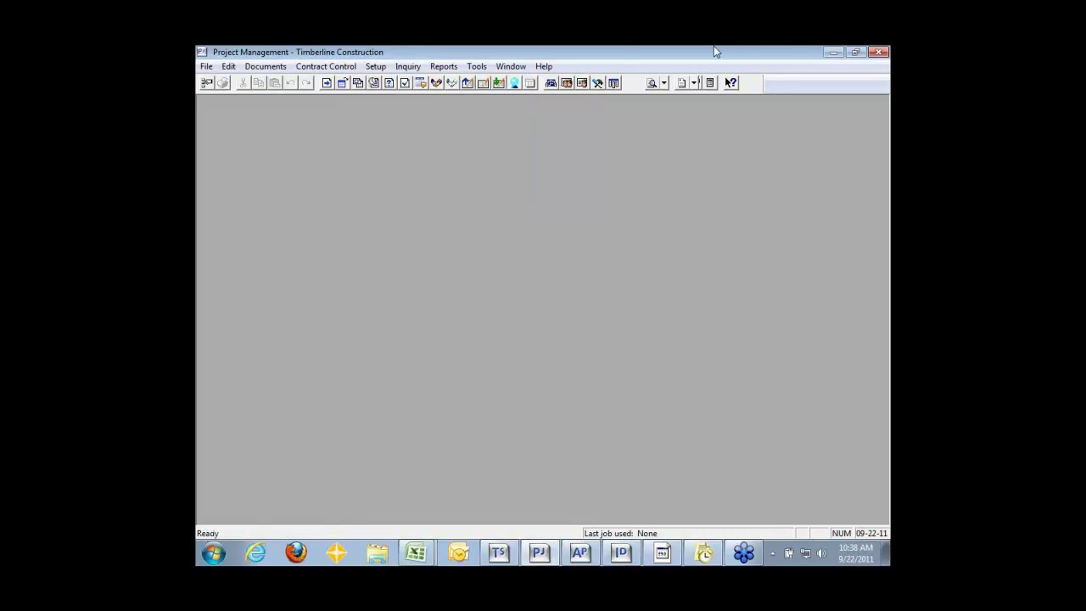
Return to Access and select job 03-005's project manager value to copy
{"action": "left_click", "coordinate": [834, 52]}
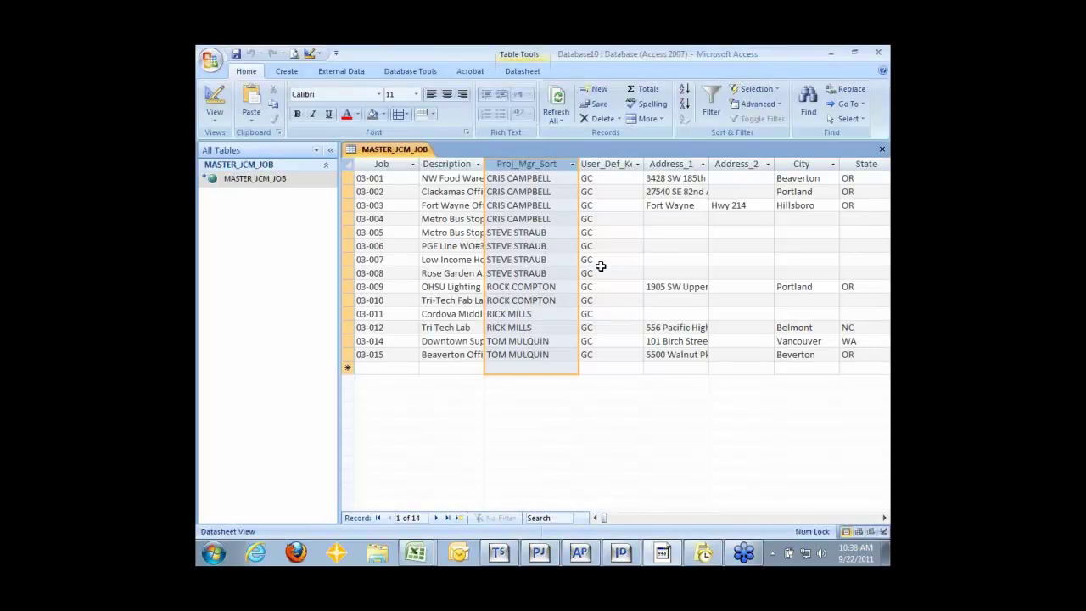
{"action": "left_click", "coordinate": [548, 182]}
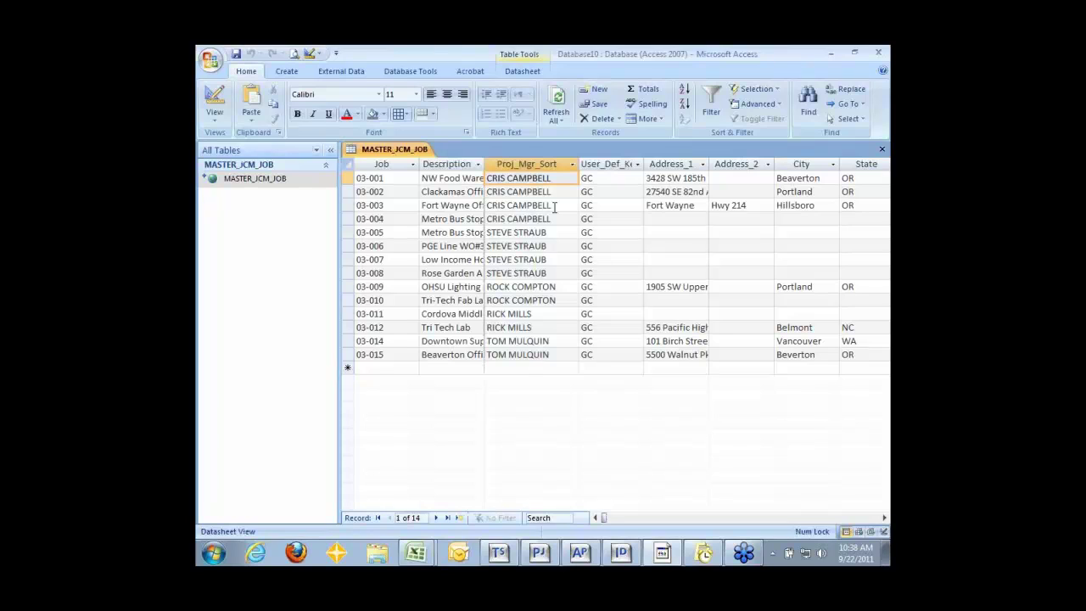
{"action": "left_click", "coordinate": [555, 207]}
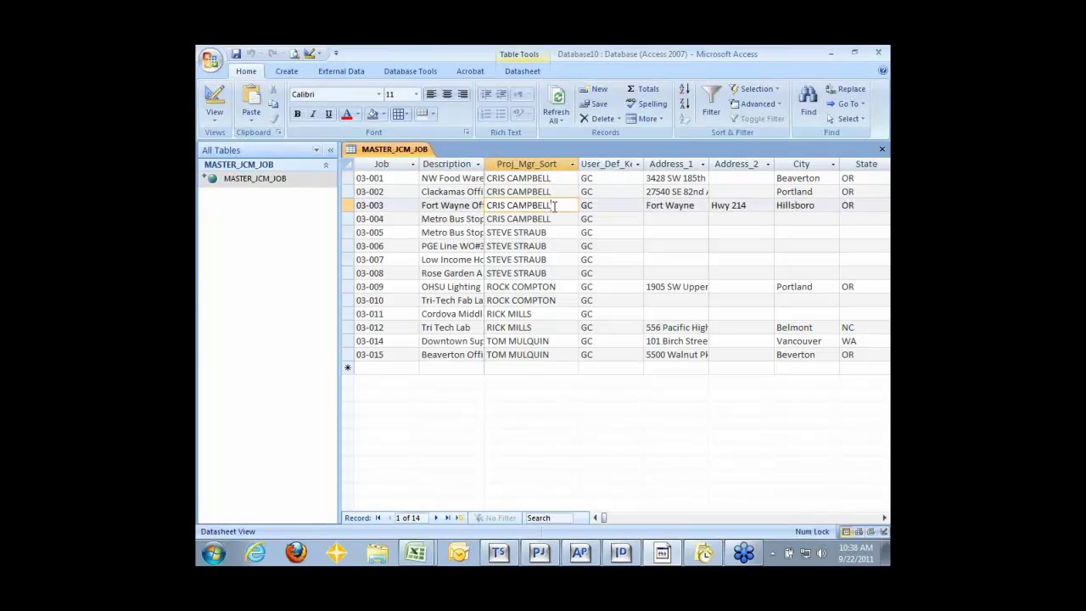
{"action": "left_click", "coordinate": [563, 235]}
{"action": "key", "text": "ctrl+c"}
{"action": "key", "text": "Up"}
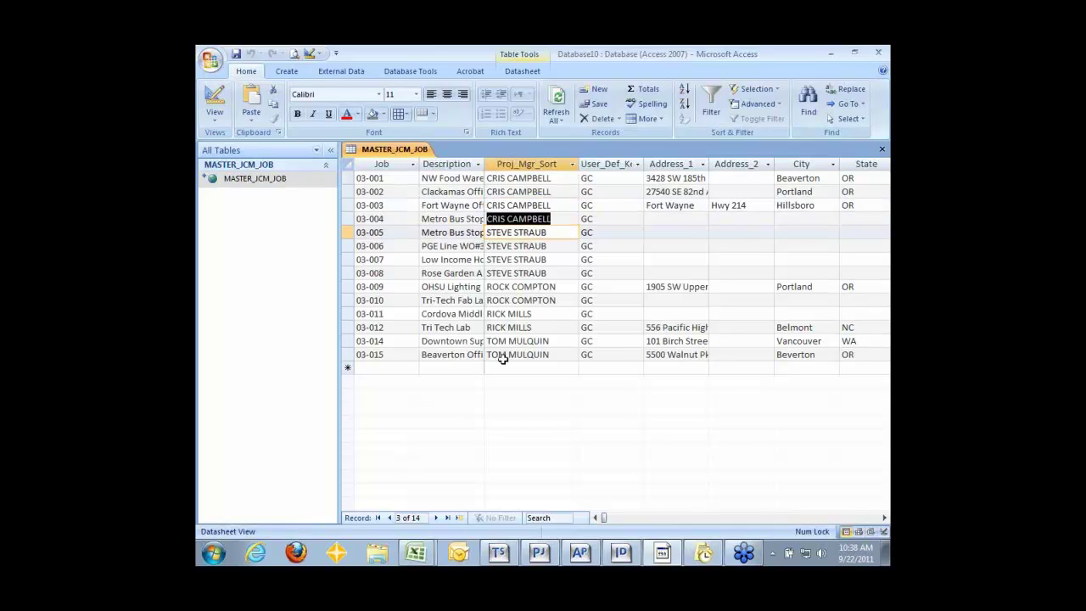
{"action": "key", "text": "ctrl+v"}
{"action": "key", "text": "Up"}
{"action": "key", "text": "ctrl+v"}
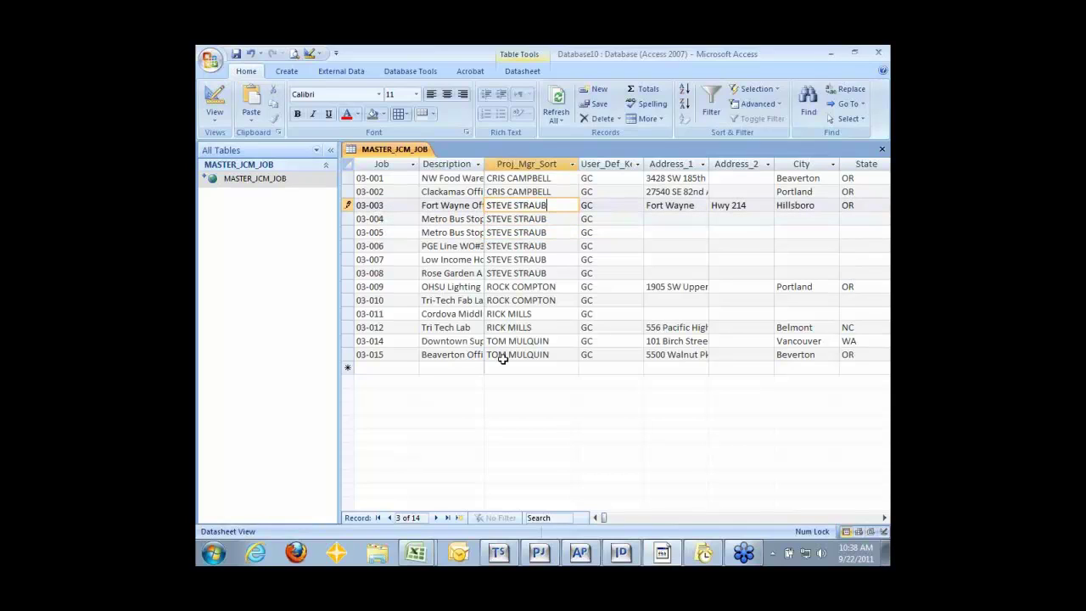
{"action": "key", "text": "Up"}
{"action": "key", "text": "ctrl+v"}
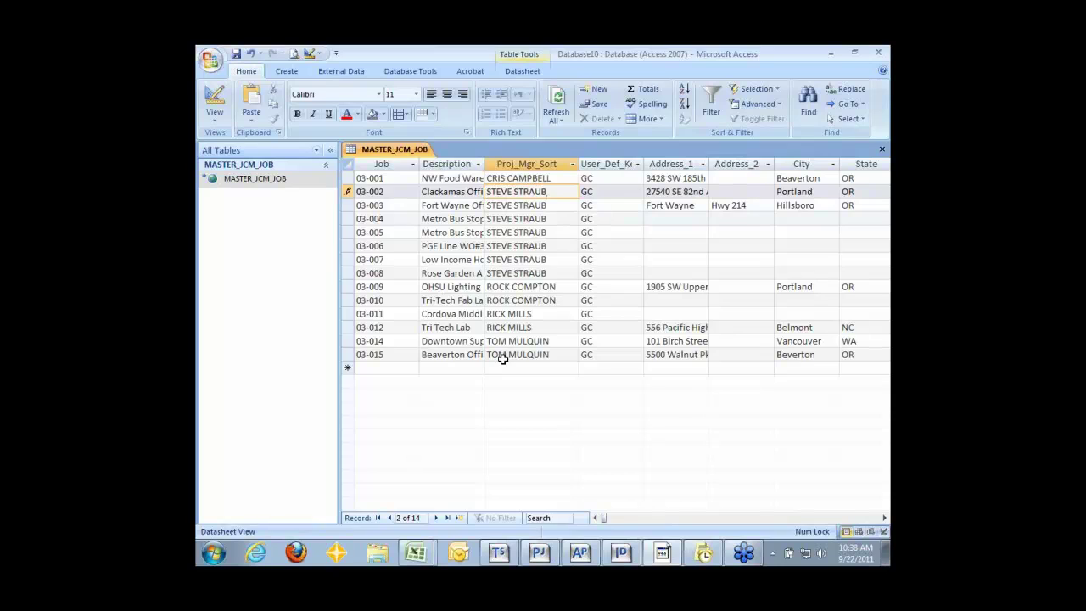
{"action": "key", "text": "Up"}
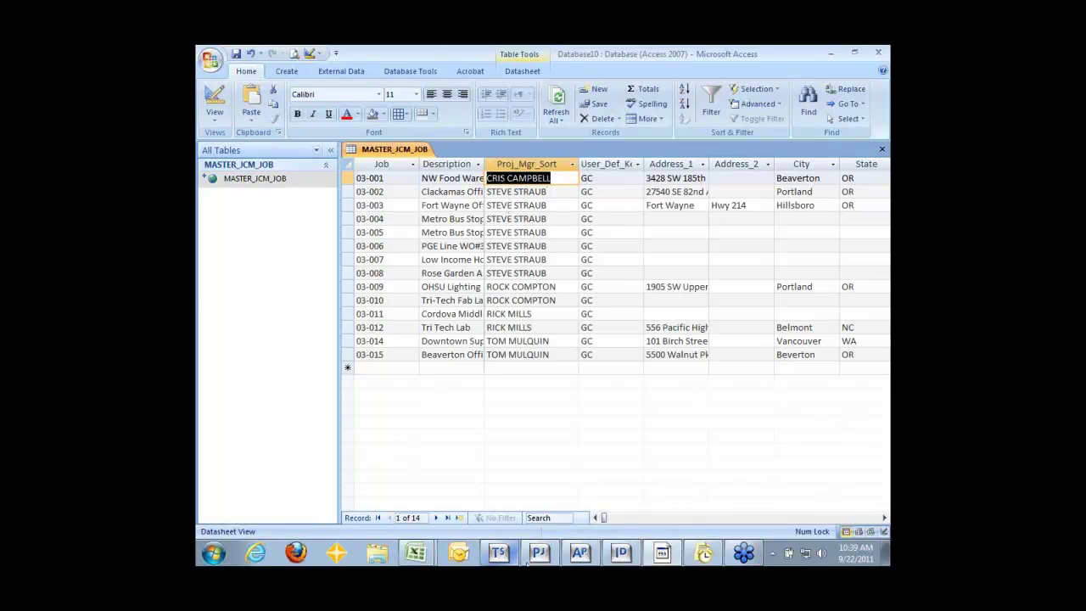
{"action": "left_click", "coordinate": [544, 194]}
{"action": "key", "text": "Up"}
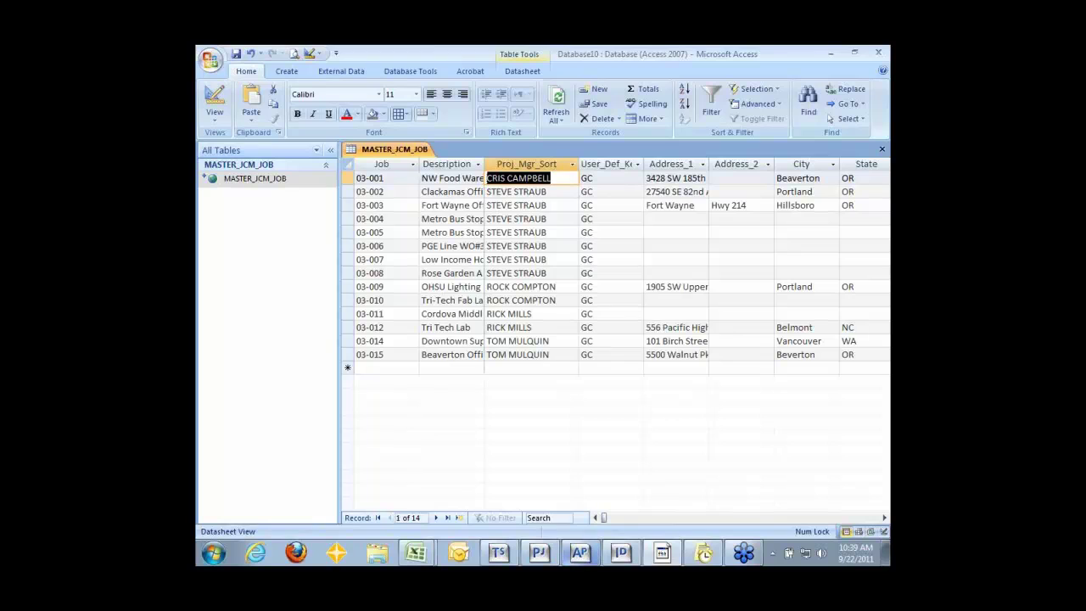
Run Timberline's Job Overview - CC inquiry with the contract, derived and transaction files, then close it
{"action": "left_click", "coordinate": [541, 553]}
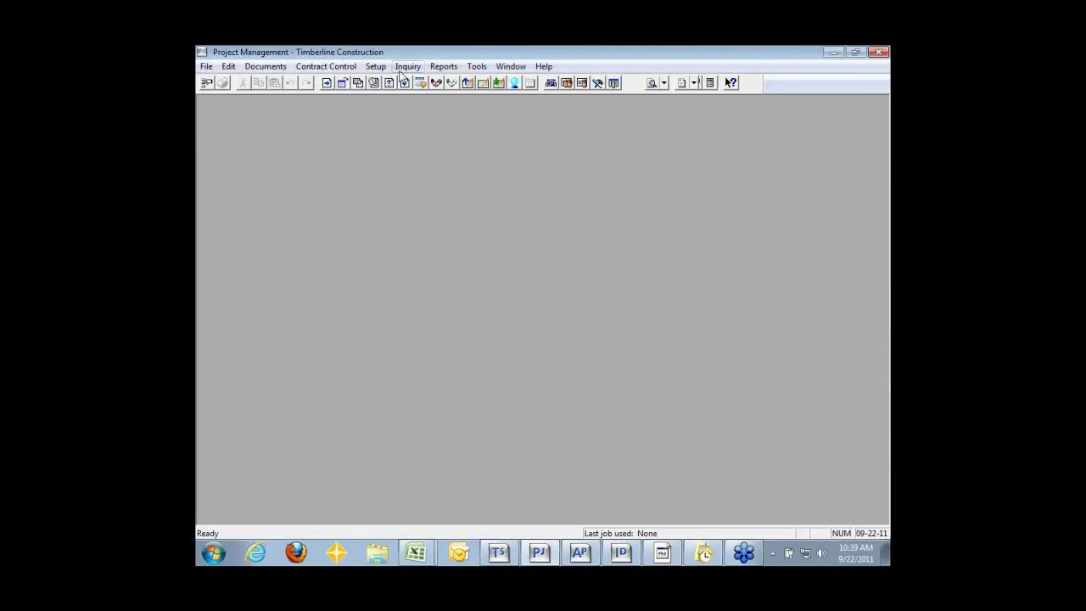
{"action": "left_click", "coordinate": [408, 66]}
{"action": "left_click", "coordinate": [464, 99]}
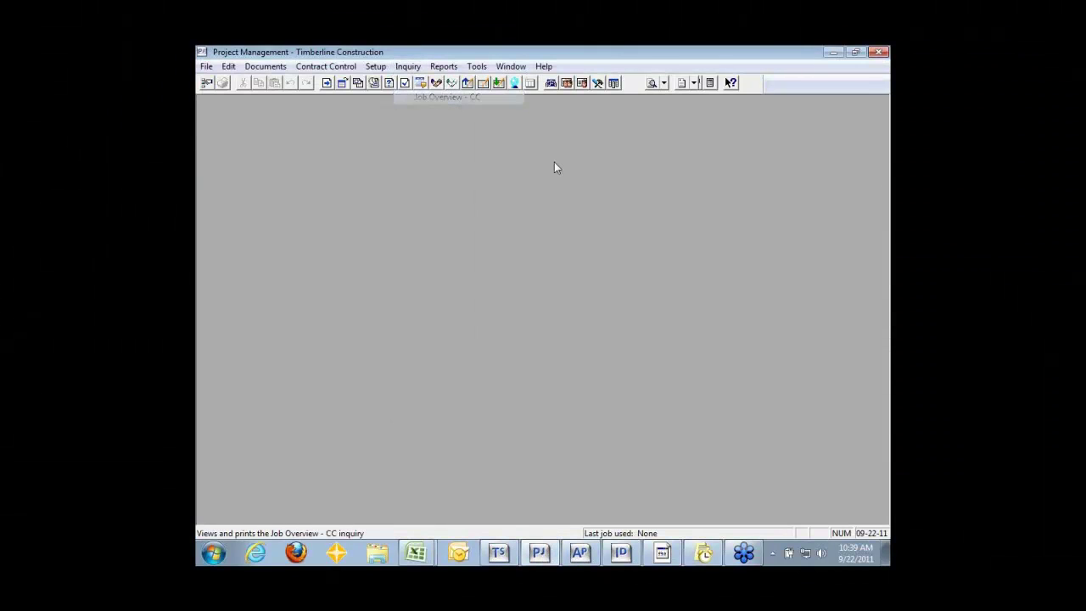
{"action": "left_click", "coordinate": [539, 348]}
{"action": "left_click", "coordinate": [540, 346]}
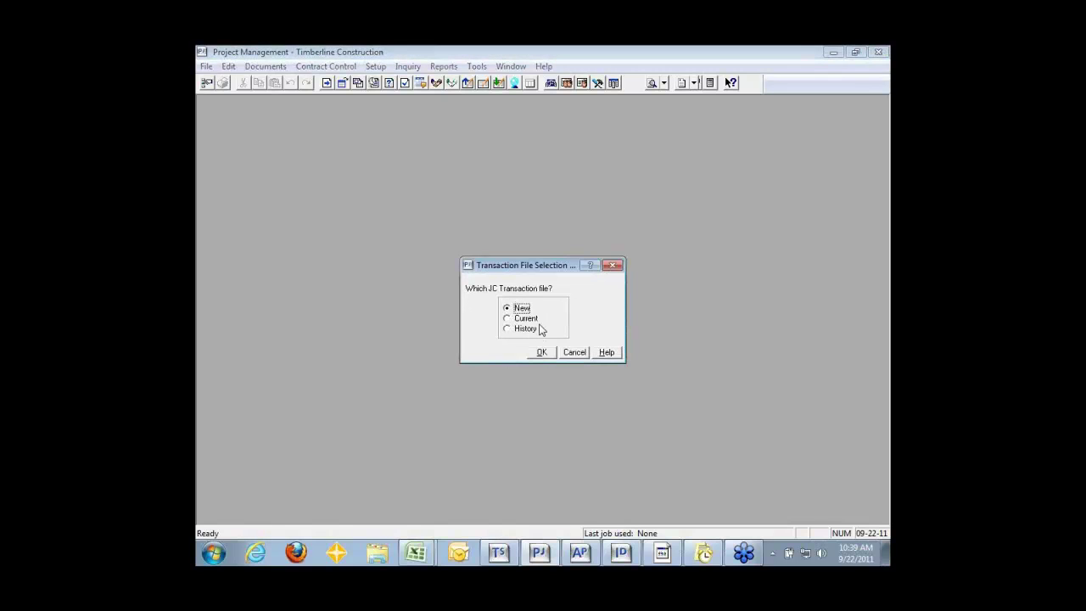
{"action": "left_click", "coordinate": [544, 351]}
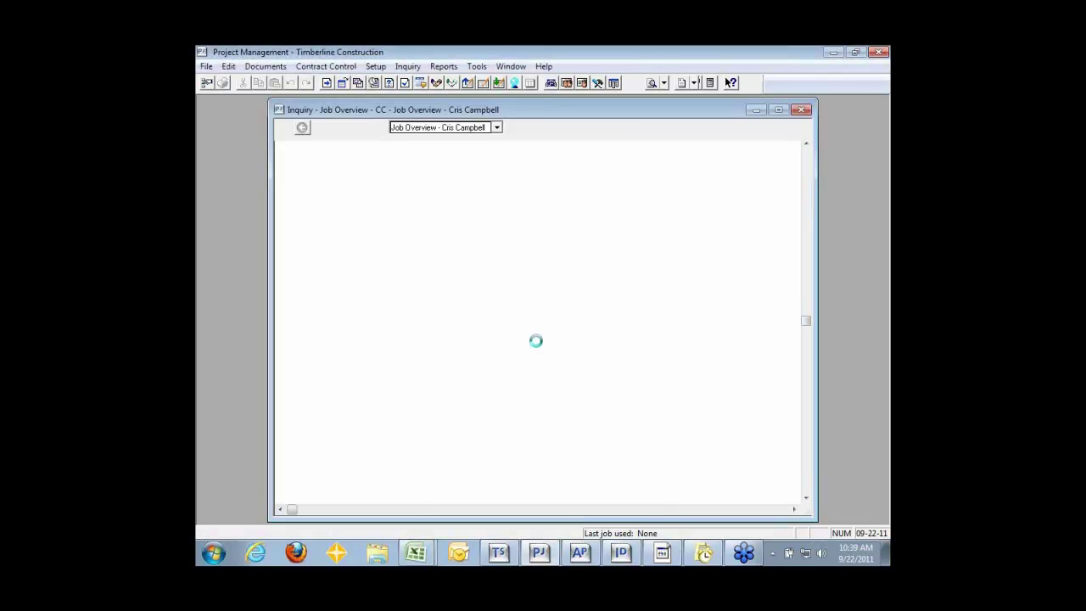
{"action": "left_click", "coordinate": [799, 110]}
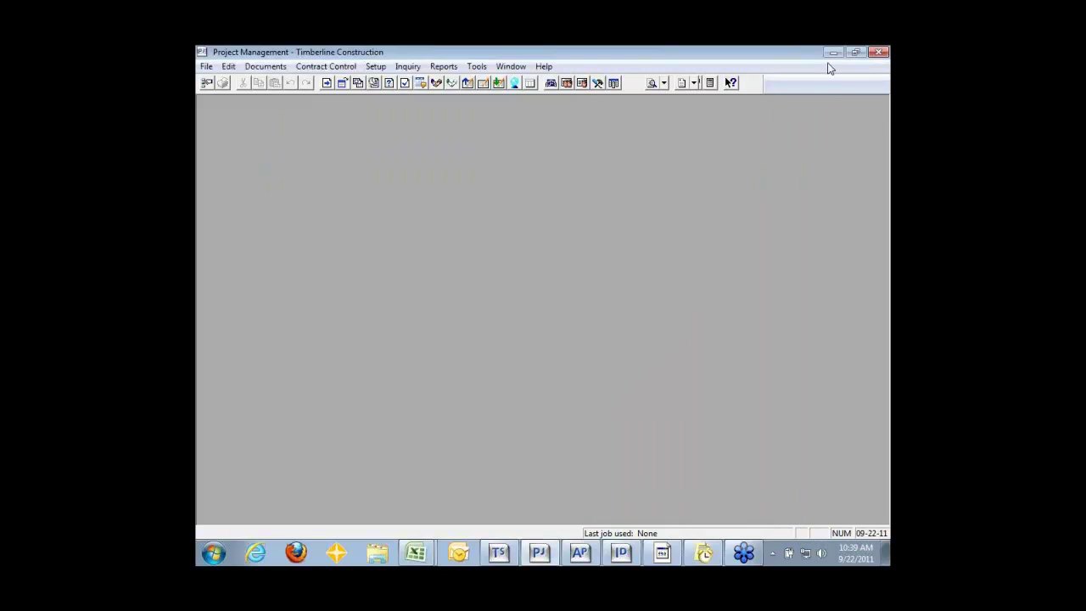
{"action": "left_click", "coordinate": [832, 53]}
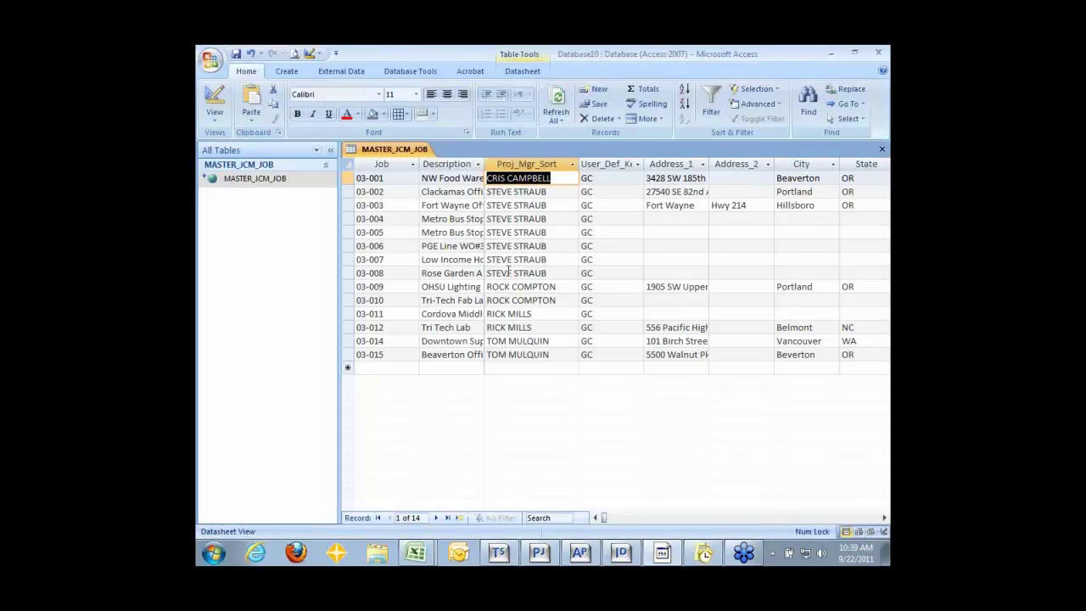
{"action": "left_click", "coordinate": [510, 274]}
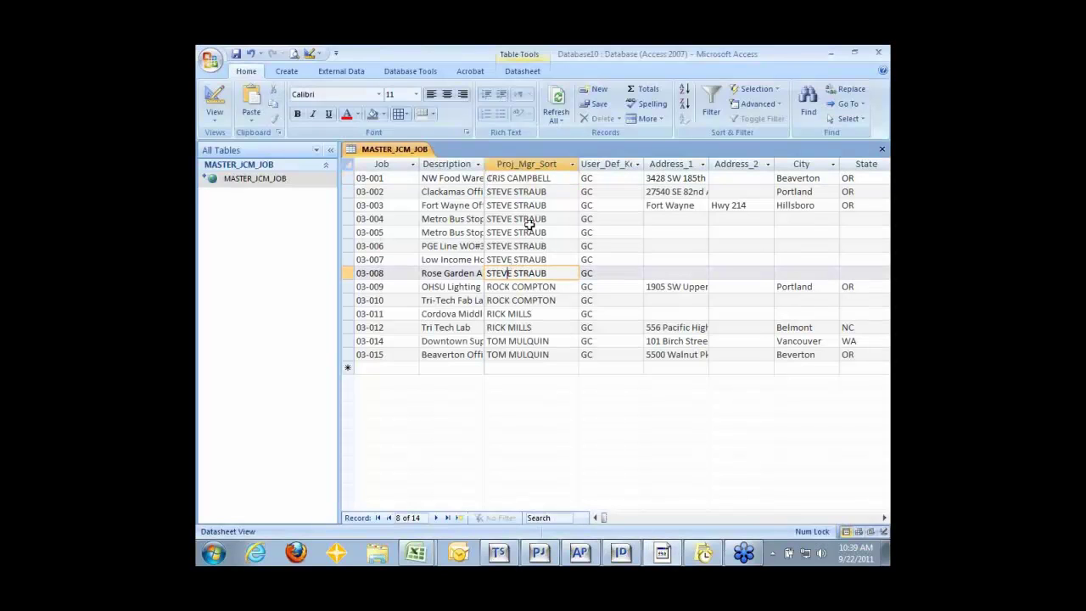
{"action": "left_click", "coordinate": [542, 165]}
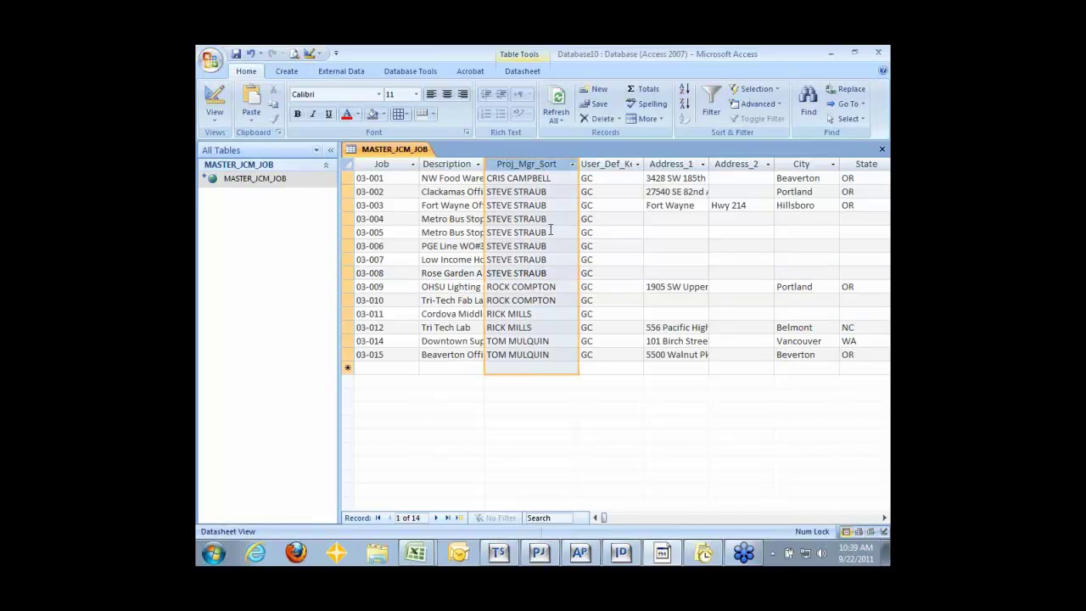
{"action": "left_click", "coordinate": [608, 220]}
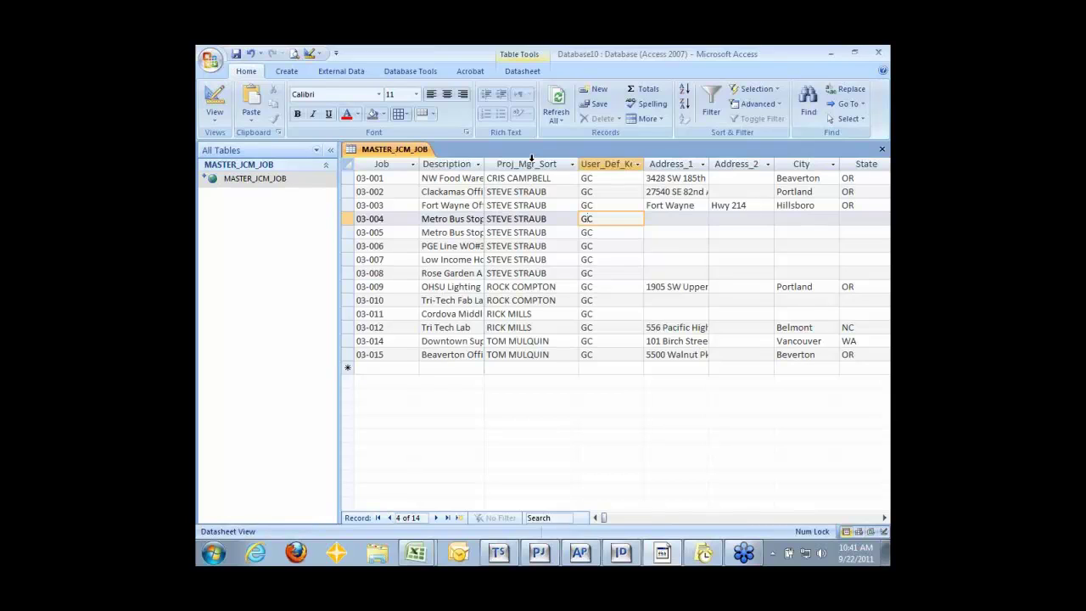
Enter VA as the State for jobs 03-004 and 03-005
{"action": "key", "text": "Tab"}
{"action": "key", "text": "Tab"}
{"action": "key", "text": "Tab"}
{"action": "key", "text": "Tab"}
{"action": "key", "text": "Tab"}
{"action": "key", "text": "Tab"}
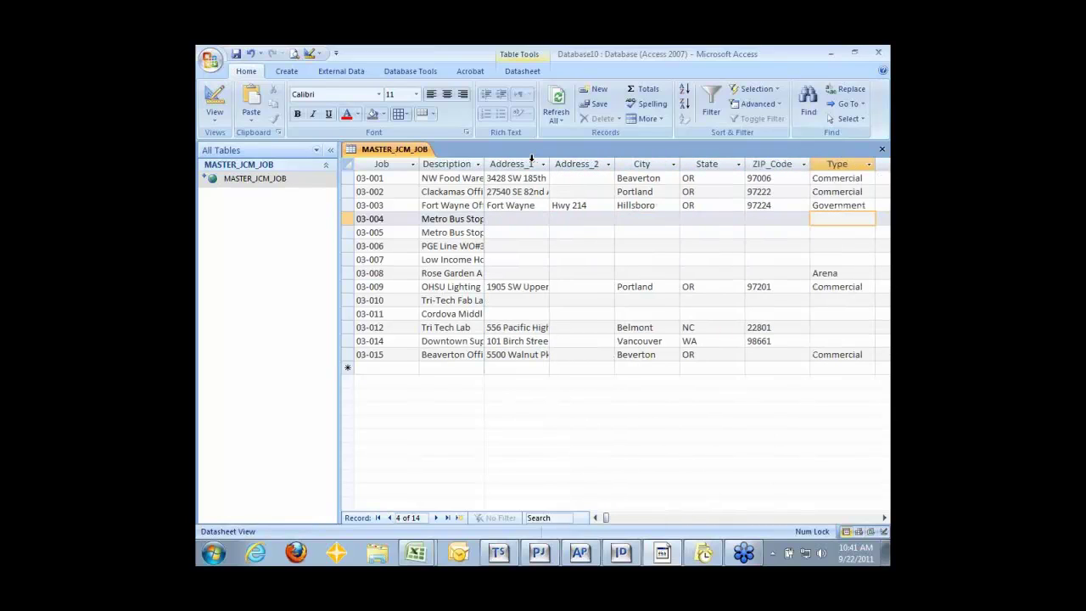
{"action": "key", "text": "shift+Tab"}
{"action": "key", "text": "shift+Tab"}
{"action": "key", "text": "shift+Tab"}
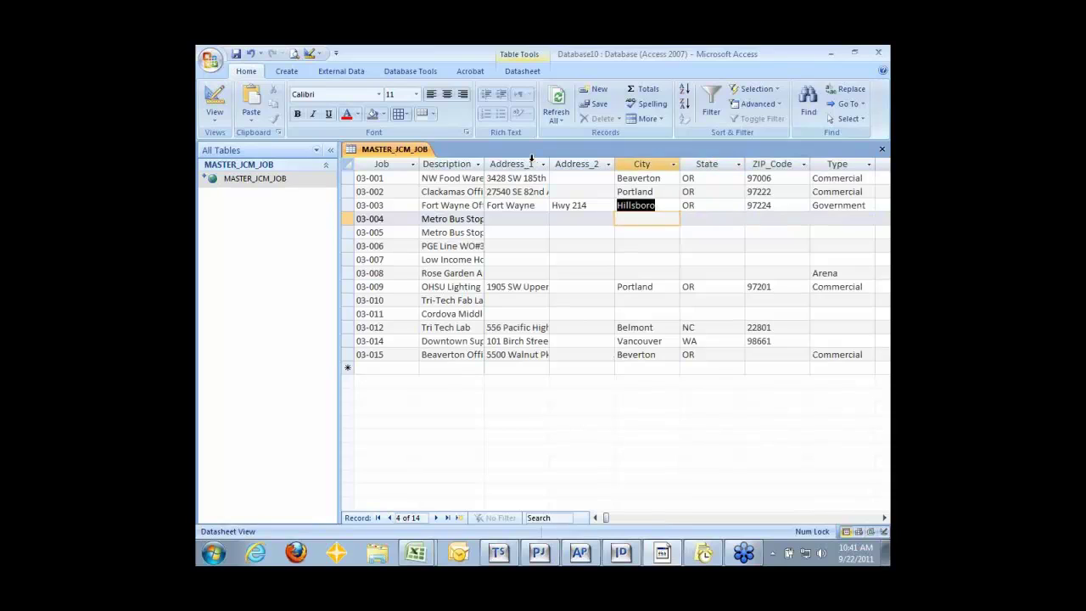
{"action": "key", "text": "Tab"}
{"action": "type", "text": "VA"}
{"action": "key", "text": "Down"}
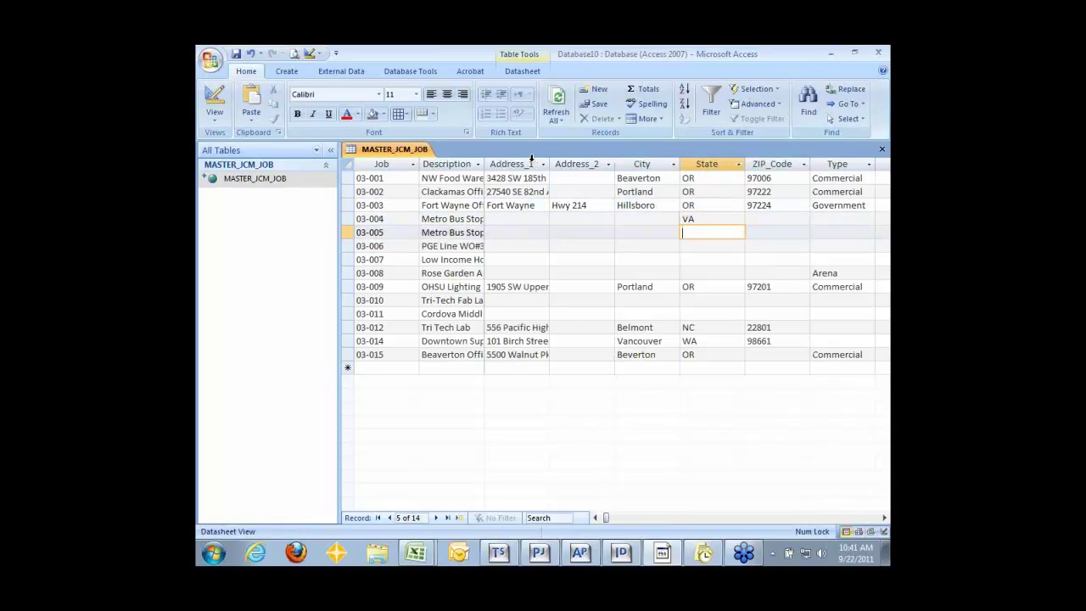
{"action": "type", "text": "VA"}
Enter MD as the State for jobs 03-006 and 03-007, correcting a mistyped VA
{"action": "key", "text": "Down"}
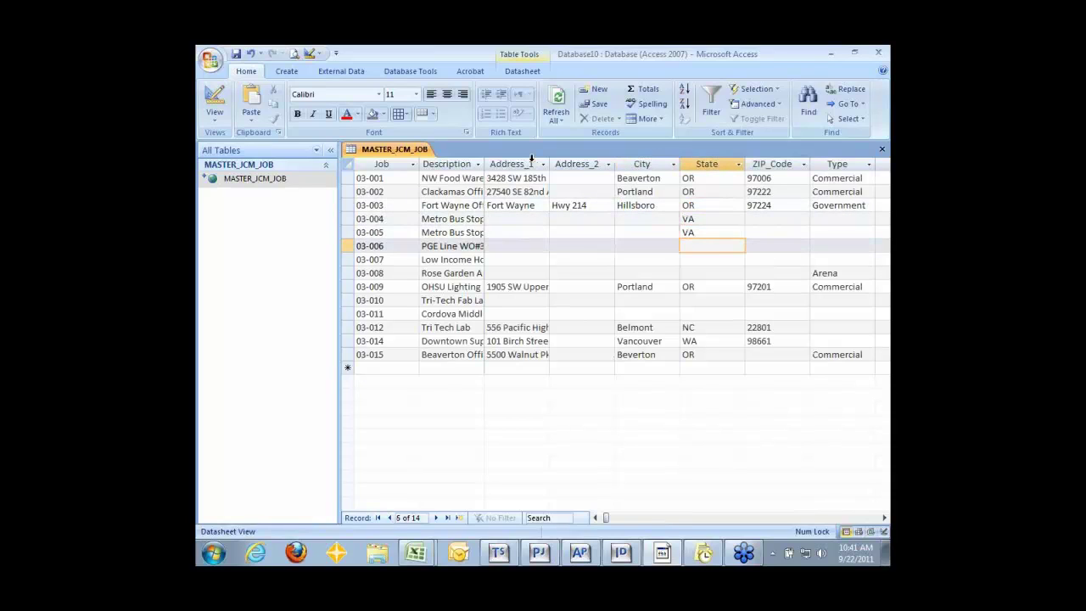
{"action": "type", "text": "VA"}
{"action": "key", "text": "BackSpace"}
{"action": "key", "text": "BackSpace"}
{"action": "type", "text": "MD"}
{"action": "key", "text": "Down"}
{"action": "type", "text": "MD"}
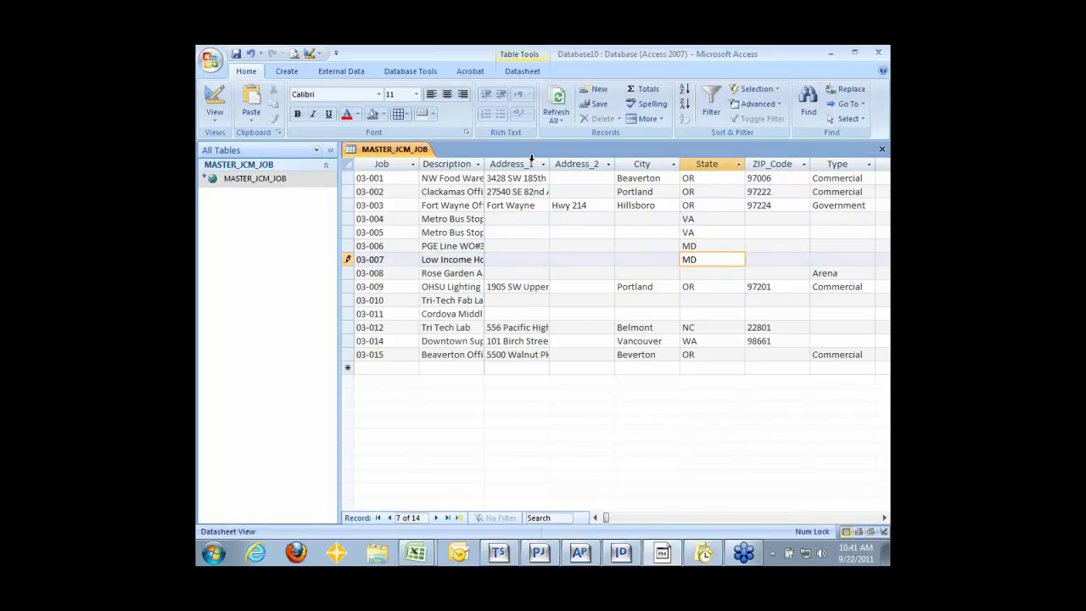
{"action": "key", "text": "Down"}
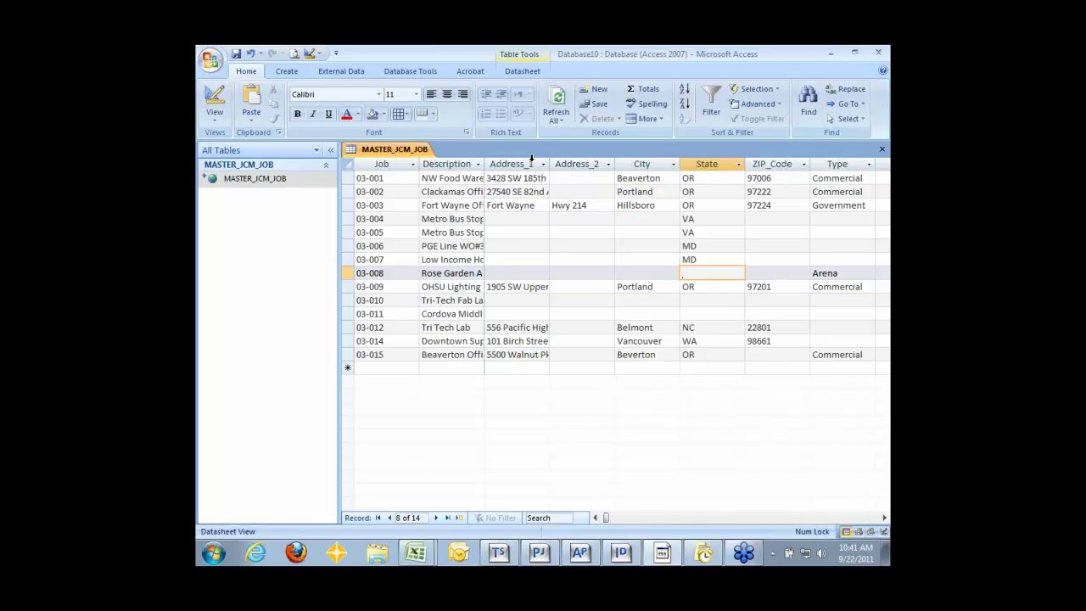
{"action": "mouse_move", "coordinate": [415, 553]}
{"action": "key", "text": "Up"}
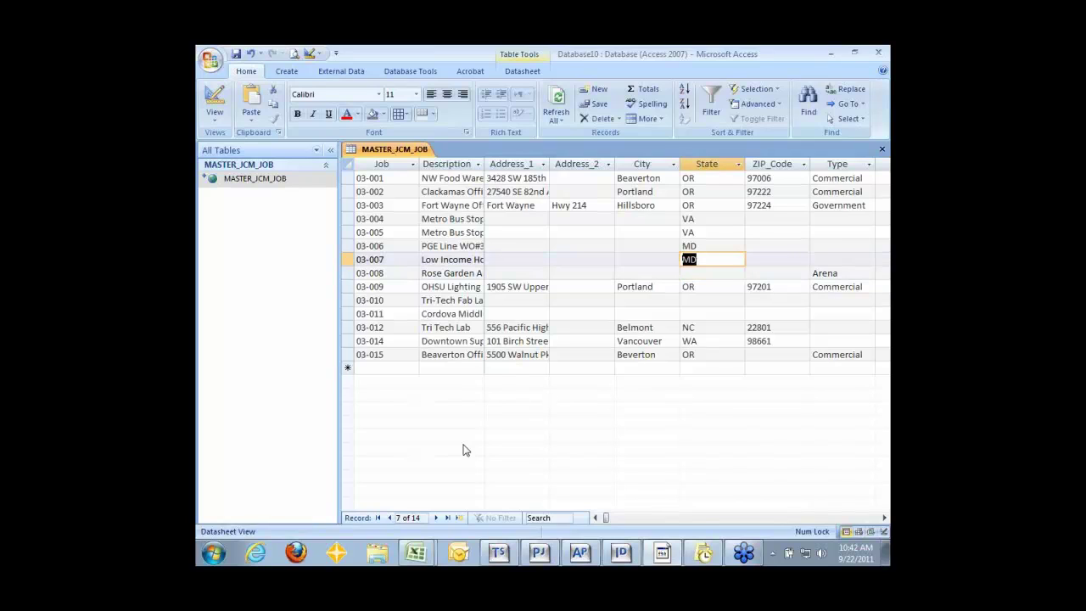